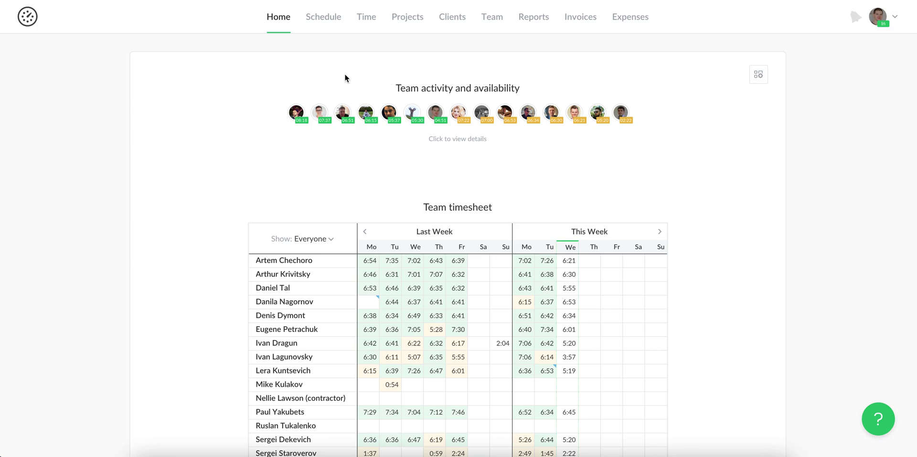
Step: Inspect the time entries behind a Tuesday timesheet cell, then close without saving
{"action": "mouse_move", "coordinate": [435, 113]}
{"action": "scroll", "coordinate": [458, 205], "scroll_direction": "down", "scroll_amount": 3}
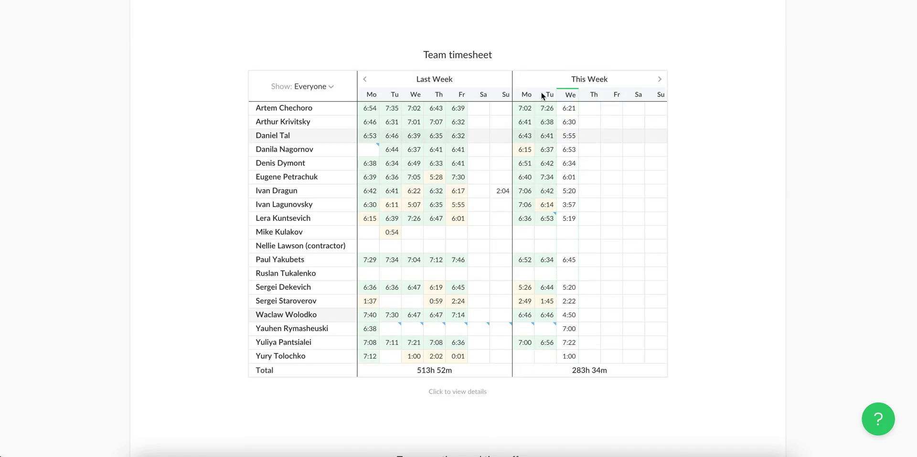
{"action": "left_click", "coordinate": [542, 112]}
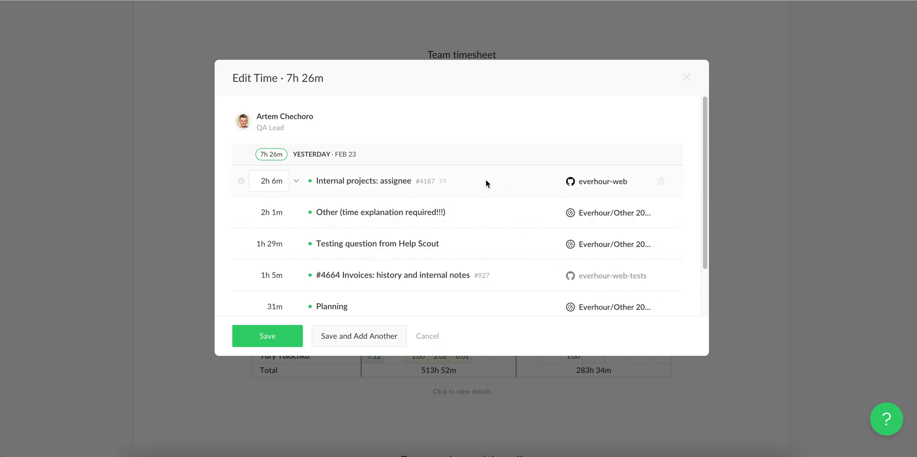
{"action": "left_click", "coordinate": [296, 182]}
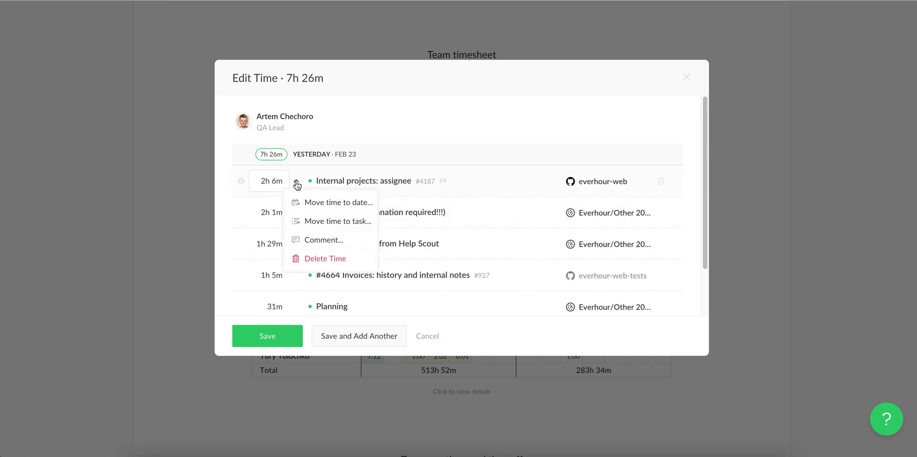
{"action": "left_click", "coordinate": [686, 79]}
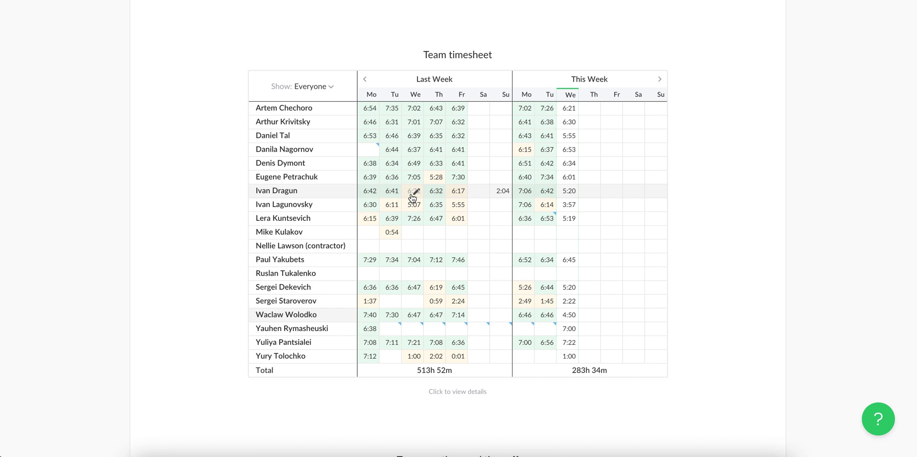
Step: Move the team timesheet back two weeks to Feb 1 - Feb 7 and Feb 8 - Feb 14
{"action": "mouse_move", "coordinate": [527, 330]}
{"action": "left_click", "coordinate": [368, 82]}
{"action": "left_click", "coordinate": [367, 82]}
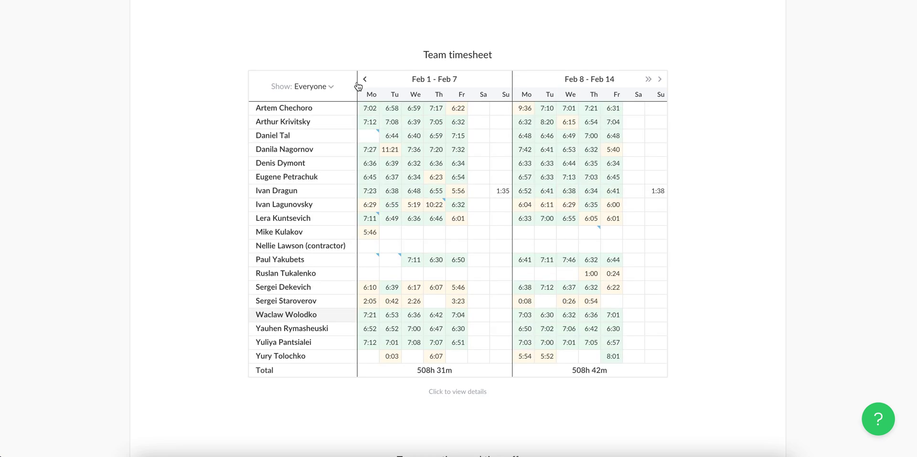
Step: Filter the team timesheet to show only the Admins group
{"action": "left_click", "coordinate": [317, 90]}
{"action": "left_click", "coordinate": [339, 195]}
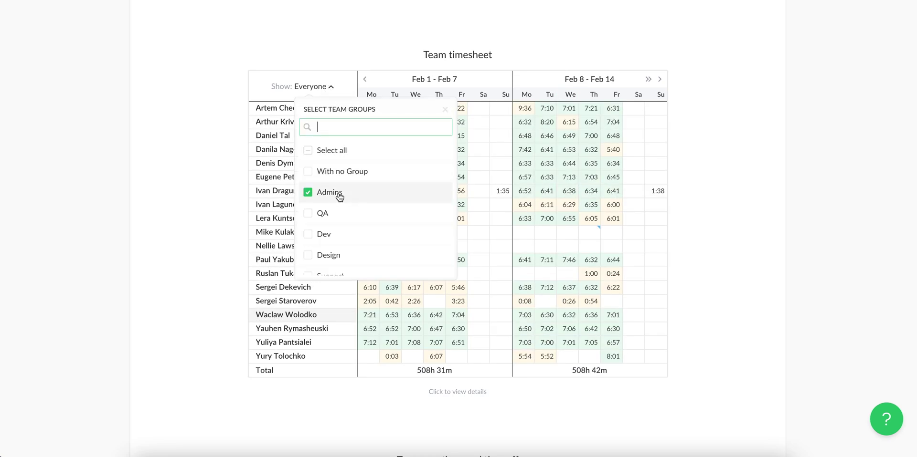
{"action": "left_click", "coordinate": [175, 172]}
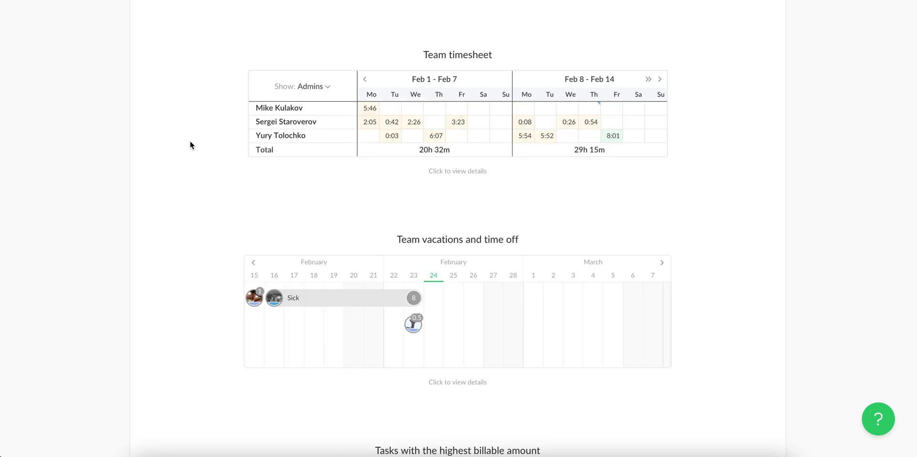
Step: Remove the Admins group filter so everyone is listed again
{"action": "left_click", "coordinate": [323, 88]}
{"action": "left_click", "coordinate": [311, 192]}
{"action": "left_click", "coordinate": [221, 171]}
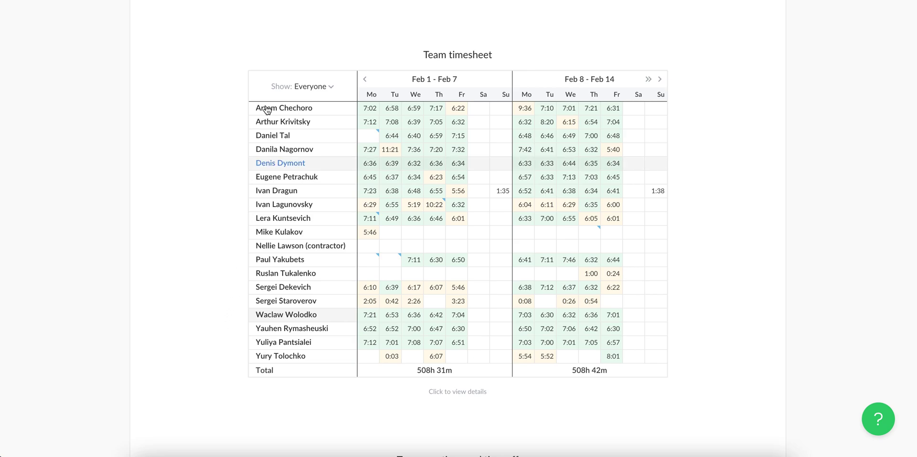
Step: View a team member's personal timesheet page, then return to the Home dashboard
{"action": "left_click", "coordinate": [266, 106]}
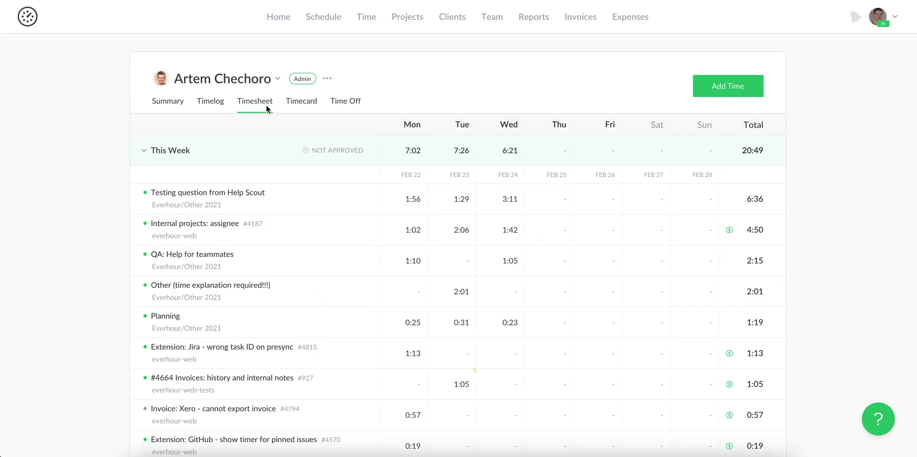
{"action": "scroll", "coordinate": [458, 287], "scroll_direction": "down", "scroll_amount": 3}
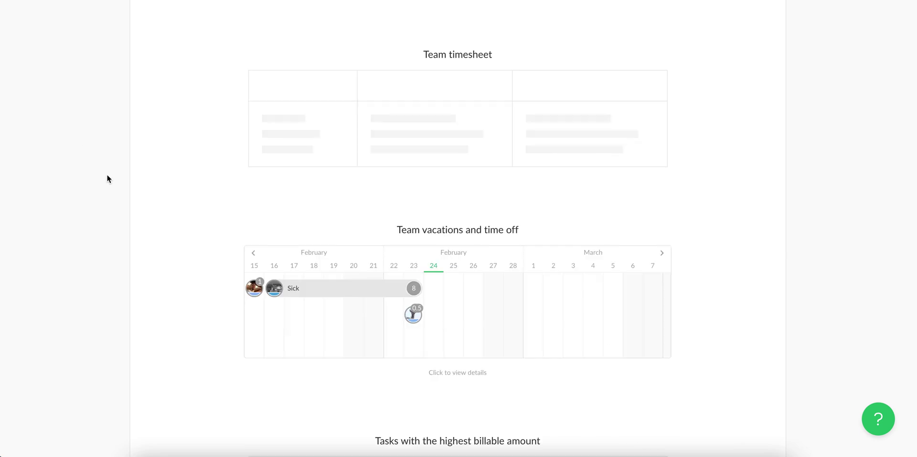
{"action": "scroll", "coordinate": [235, 215], "scroll_direction": "down", "scroll_amount": 4}
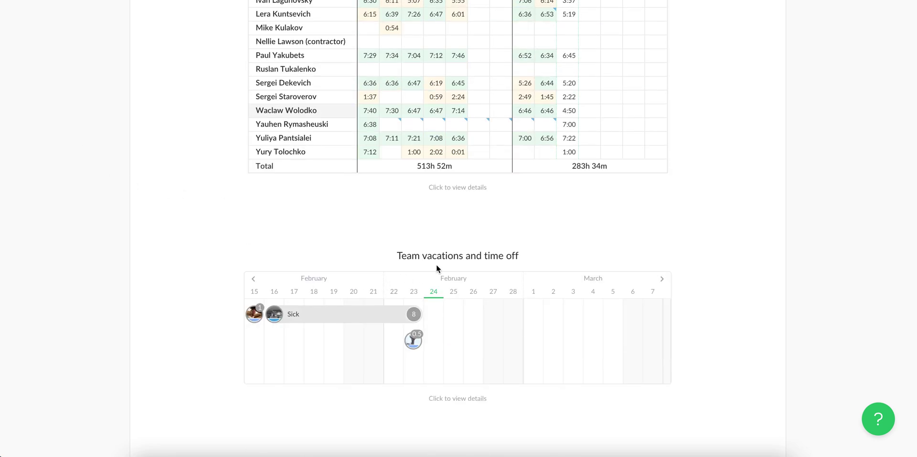
{"action": "mouse_move", "coordinate": [326, 325]}
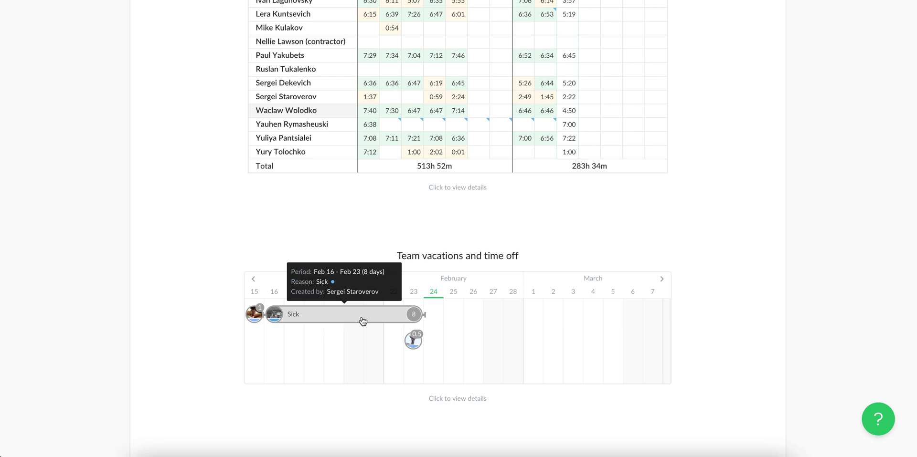
{"action": "mouse_move", "coordinate": [415, 340]}
{"action": "mouse_move", "coordinate": [393, 323]}
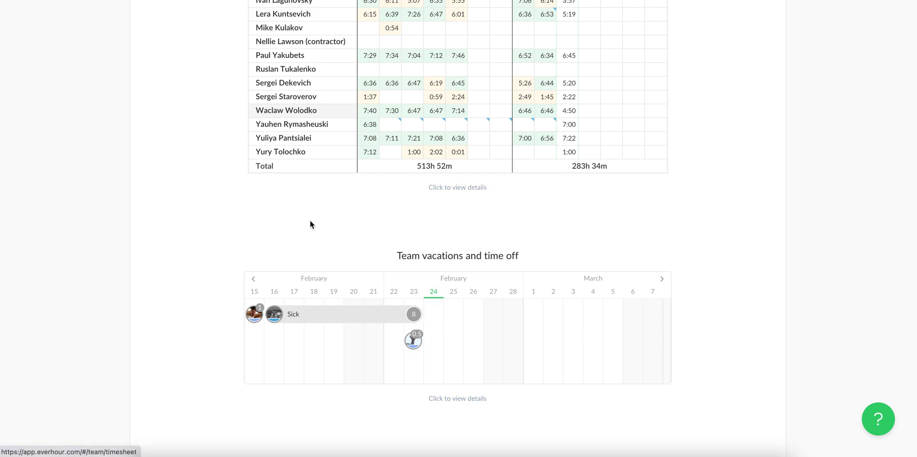
{"action": "scroll", "coordinate": [311, 219], "scroll_direction": "up", "scroll_amount": 8}
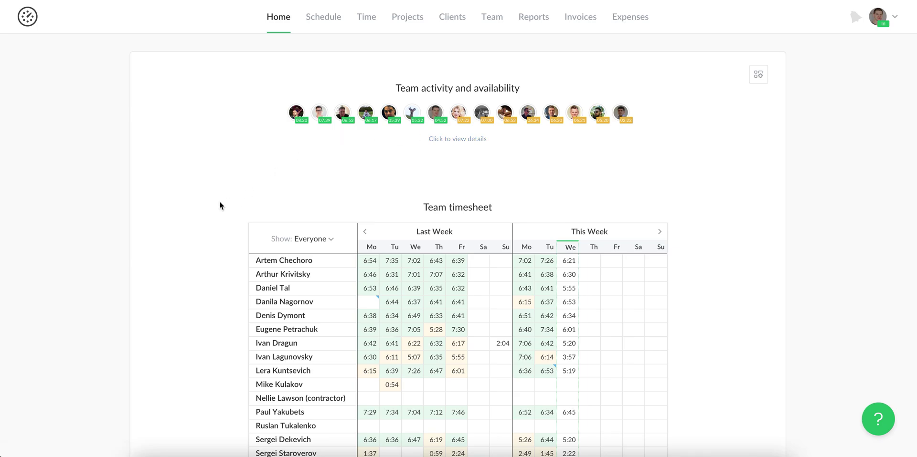
{"action": "scroll", "coordinate": [220, 201], "scroll_direction": "down", "scroll_amount": 6}
Step: Scroll to the billable tasks widget and review its grouping choices, keeping Task
{"action": "scroll", "coordinate": [219, 203], "scroll_direction": "down", "scroll_amount": 5}
{"action": "scroll", "coordinate": [220, 205], "scroll_direction": "down", "scroll_amount": 2}
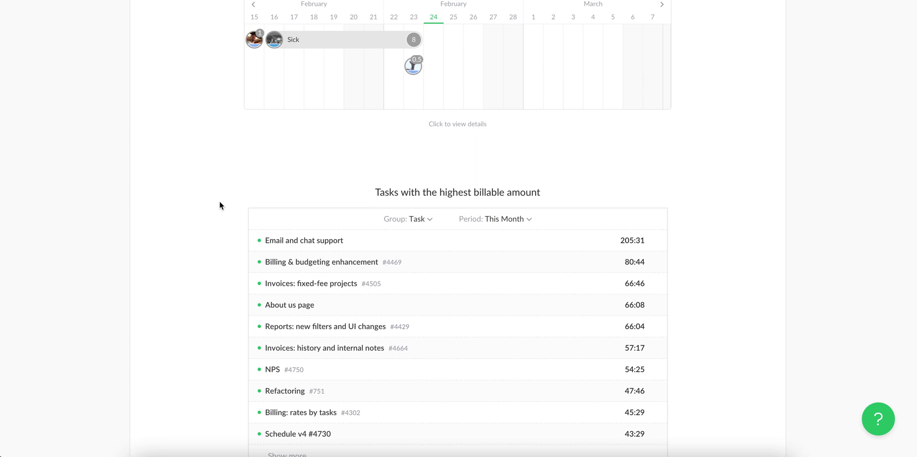
{"action": "left_click", "coordinate": [418, 223]}
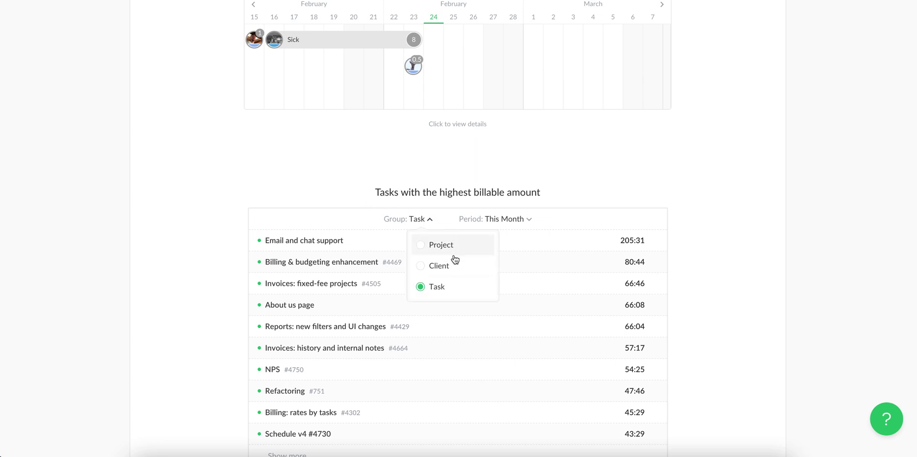
{"action": "left_click", "coordinate": [334, 190]}
Step: Group the highest-billable-amount widget by Project instead of Task
{"action": "left_click", "coordinate": [511, 219]}
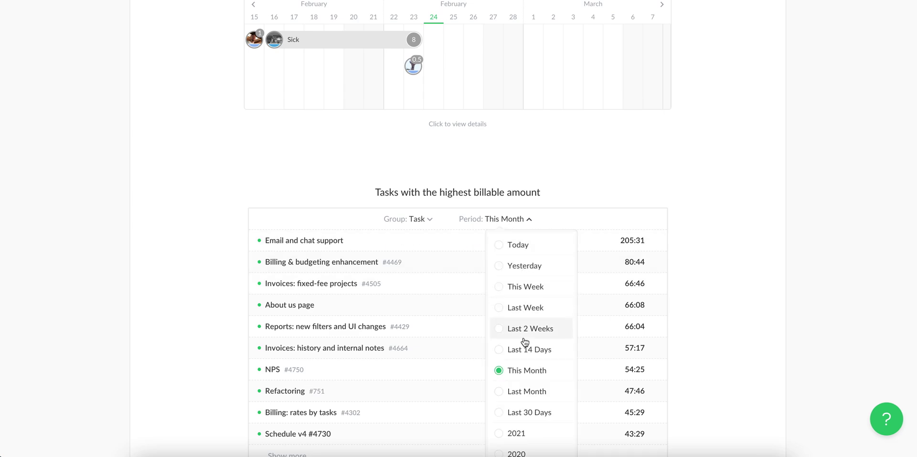
{"action": "left_click", "coordinate": [417, 220]}
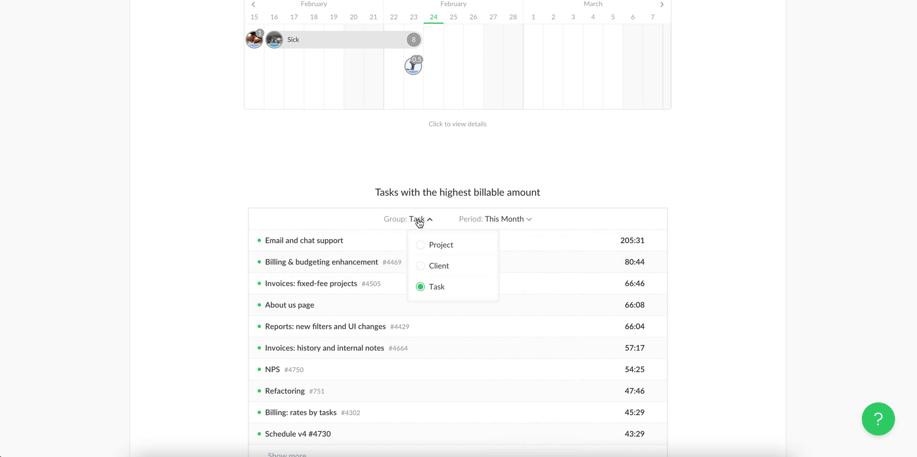
{"action": "left_click", "coordinate": [453, 245]}
{"action": "left_click", "coordinate": [461, 228]}
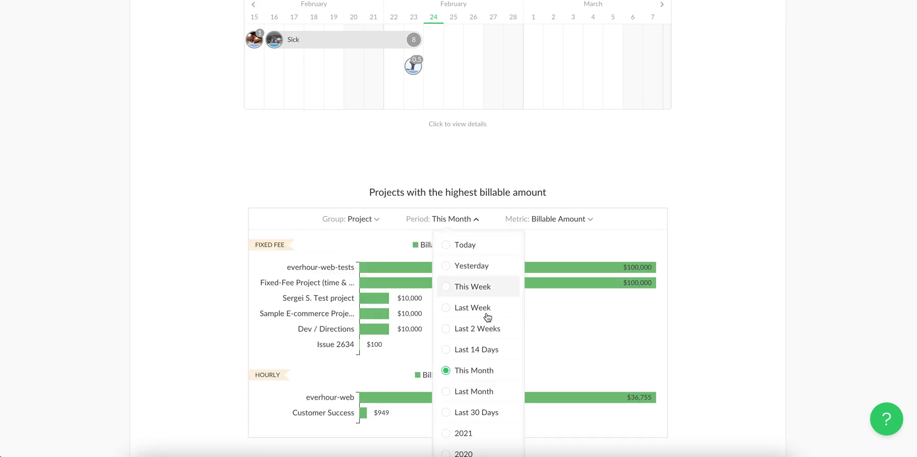
Step: Switch the projects widget's metric from billable amount to Time
{"action": "left_click", "coordinate": [576, 222]}
{"action": "left_click", "coordinate": [570, 247]}
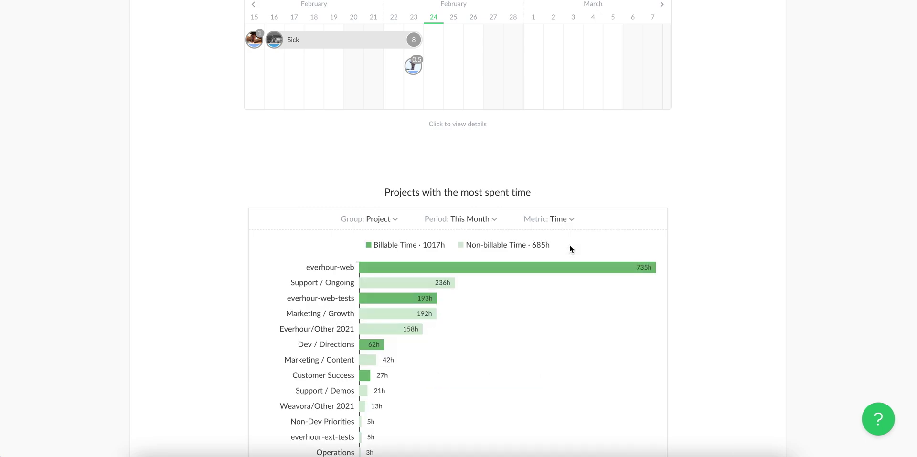
{"action": "left_click", "coordinate": [558, 221]}
{"action": "left_click", "coordinate": [259, 189]}
{"action": "scroll", "coordinate": [228, 205], "scroll_direction": "down", "scroll_amount": 7}
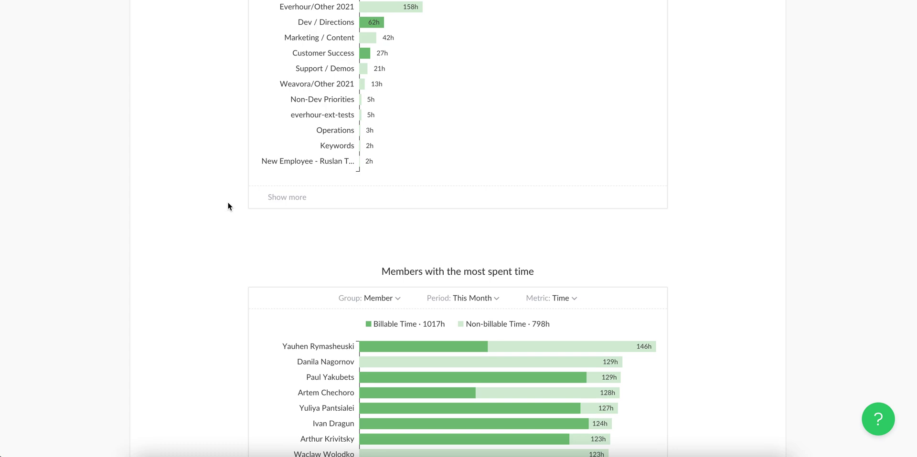
Step: Group the members spent-time widget by Team Group, keeping the Time metric
{"action": "scroll", "coordinate": [227, 206], "scroll_direction": "down", "scroll_amount": 3}
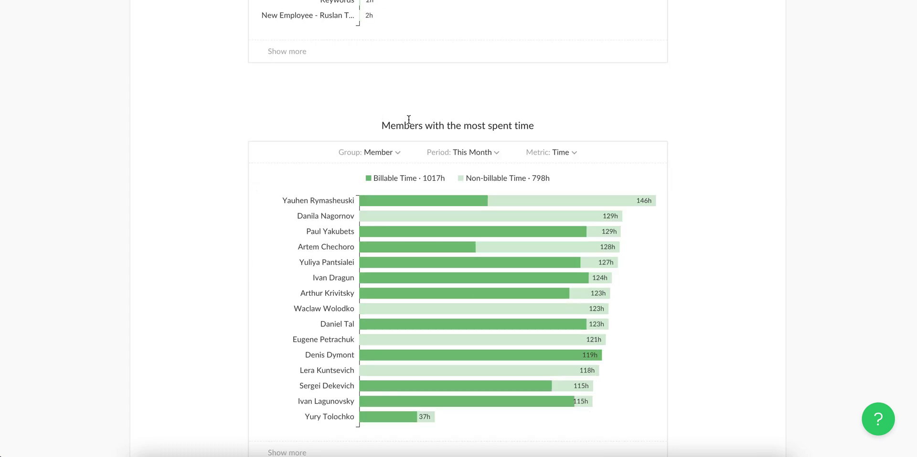
{"action": "left_click", "coordinate": [392, 154]}
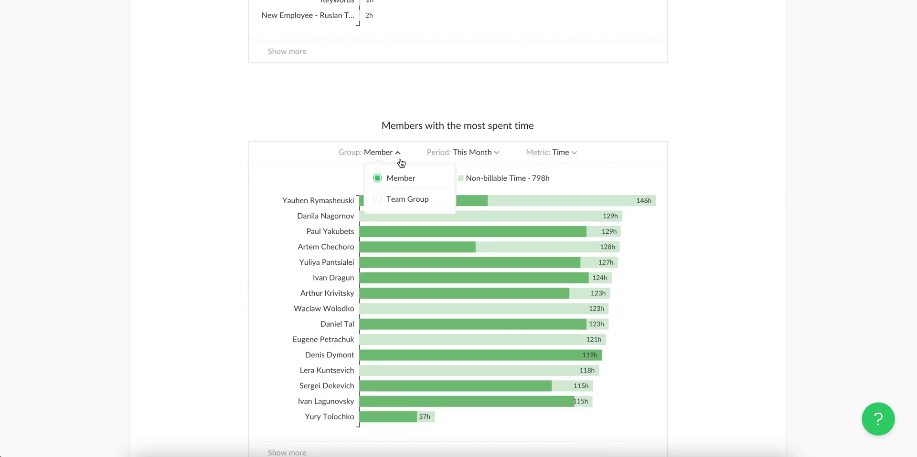
{"action": "left_click", "coordinate": [406, 197]}
{"action": "left_click", "coordinate": [571, 152]}
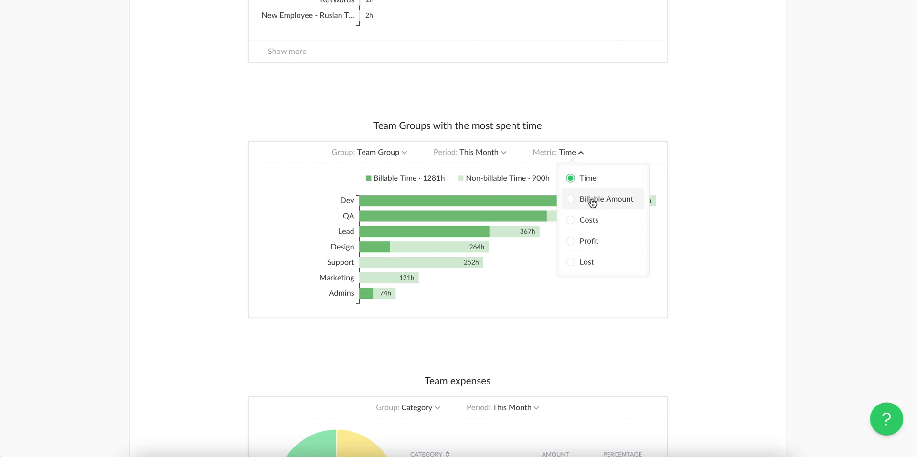
{"action": "left_click", "coordinate": [761, 255]}
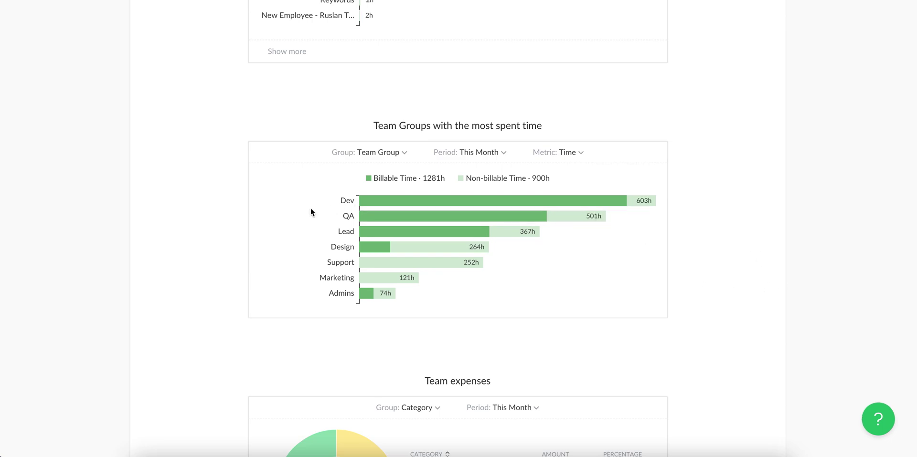
{"action": "scroll", "coordinate": [279, 216], "scroll_direction": "down", "scroll_amount": 5}
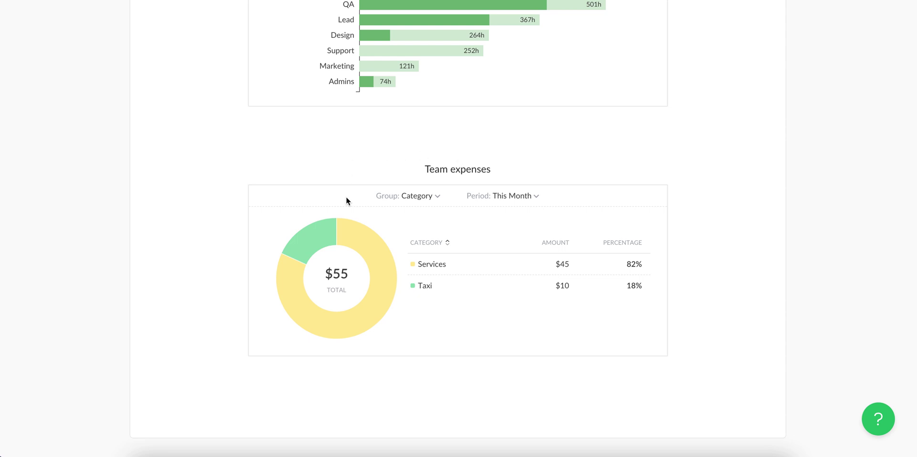
{"action": "left_click", "coordinate": [524, 201]}
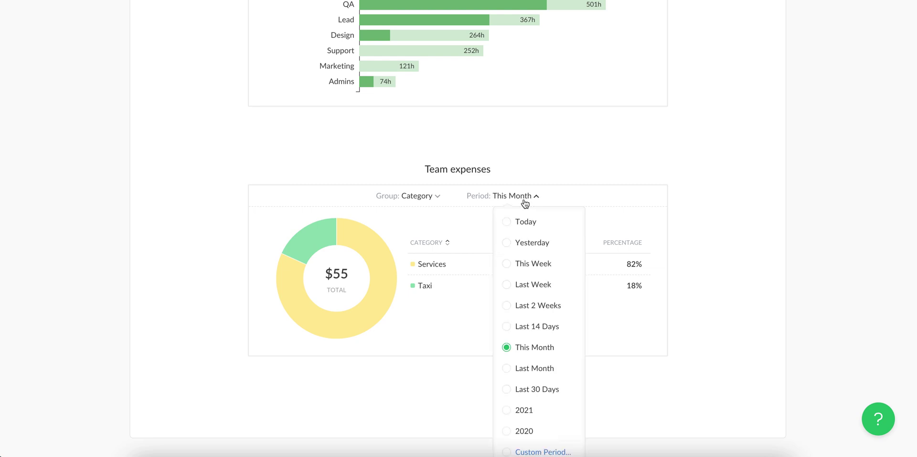
{"action": "left_click", "coordinate": [587, 207]}
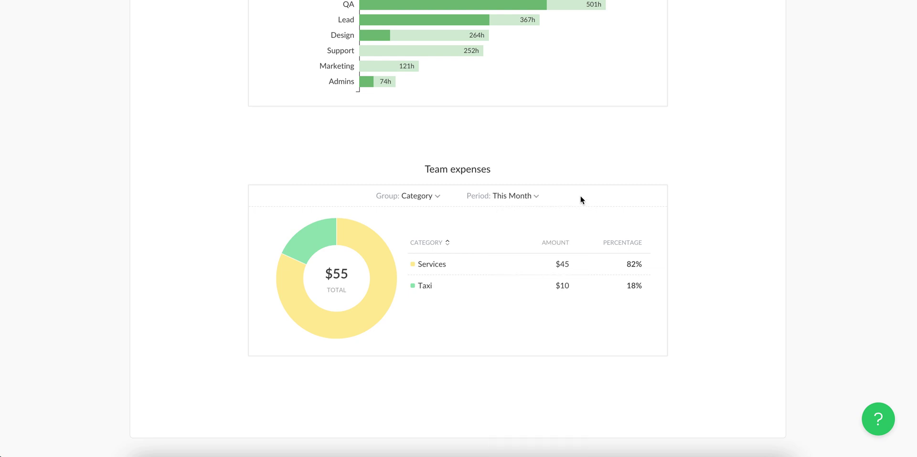
{"action": "left_click", "coordinate": [428, 199]}
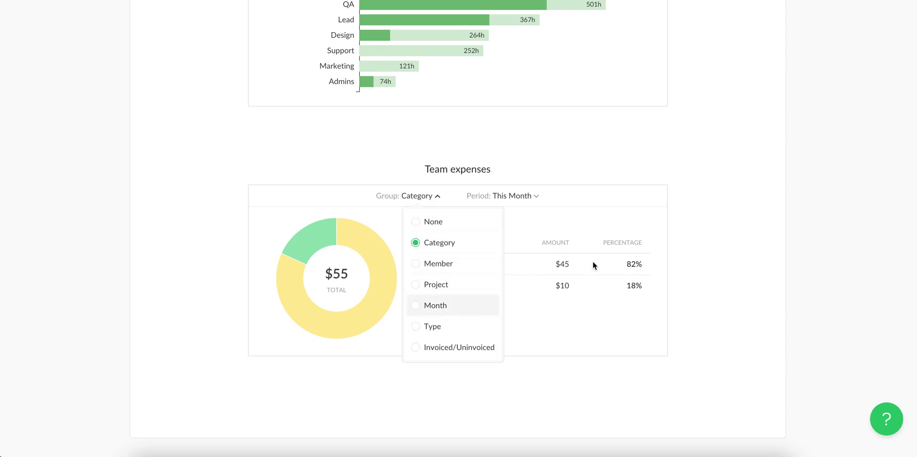
{"action": "left_click", "coordinate": [634, 222]}
{"action": "scroll", "coordinate": [210, 166], "scroll_direction": "up", "scroll_amount": 10}
{"action": "scroll", "coordinate": [210, 170], "scroll_direction": "up", "scroll_amount": 15}
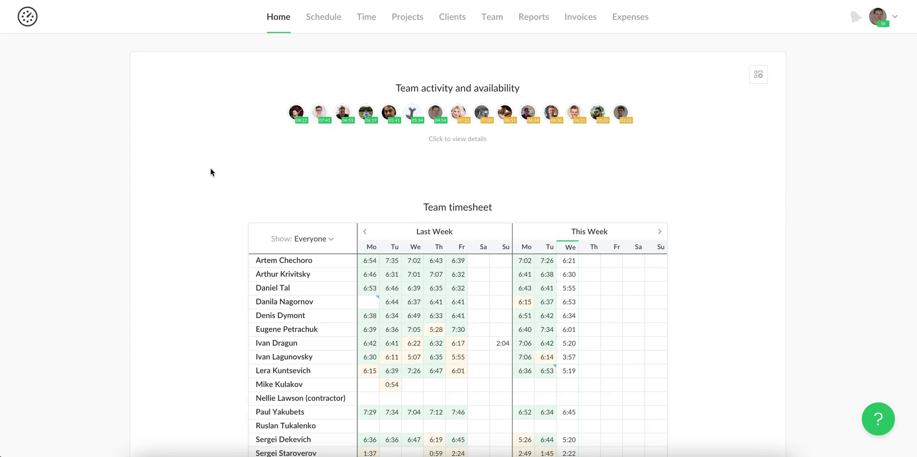
{"action": "left_click", "coordinate": [759, 76]}
{"action": "left_click", "coordinate": [360, 216]}
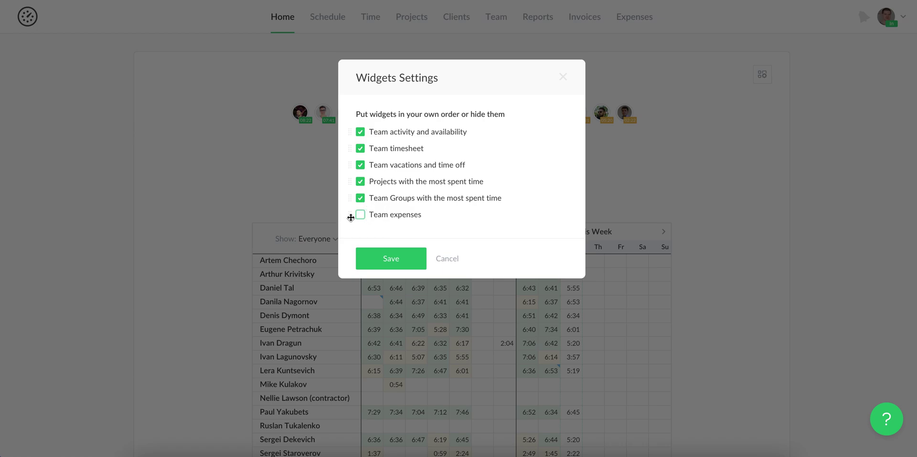
{"action": "mouse_move", "coordinate": [352, 210]}
{"action": "left_mouse_down"}
{"action": "mouse_move", "coordinate": [358, 175]}
{"action": "mouse_move", "coordinate": [358, 216]}
{"action": "left_mouse_up"}
{"action": "left_click", "coordinate": [451, 260]}
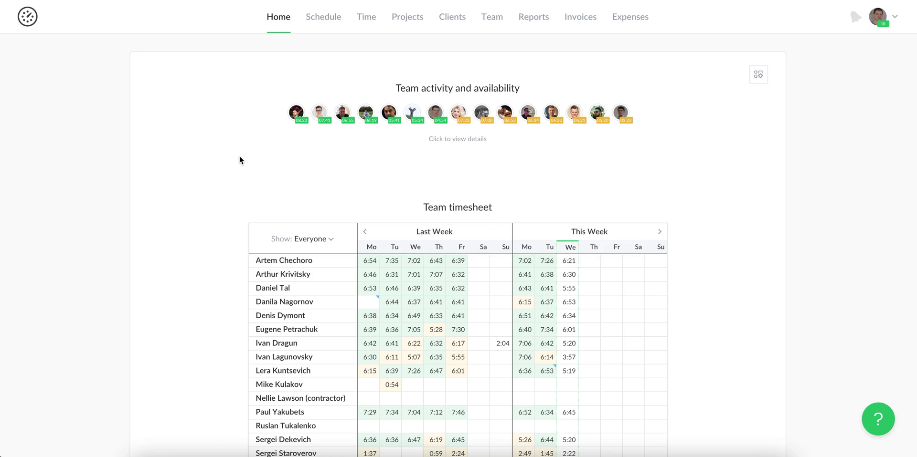